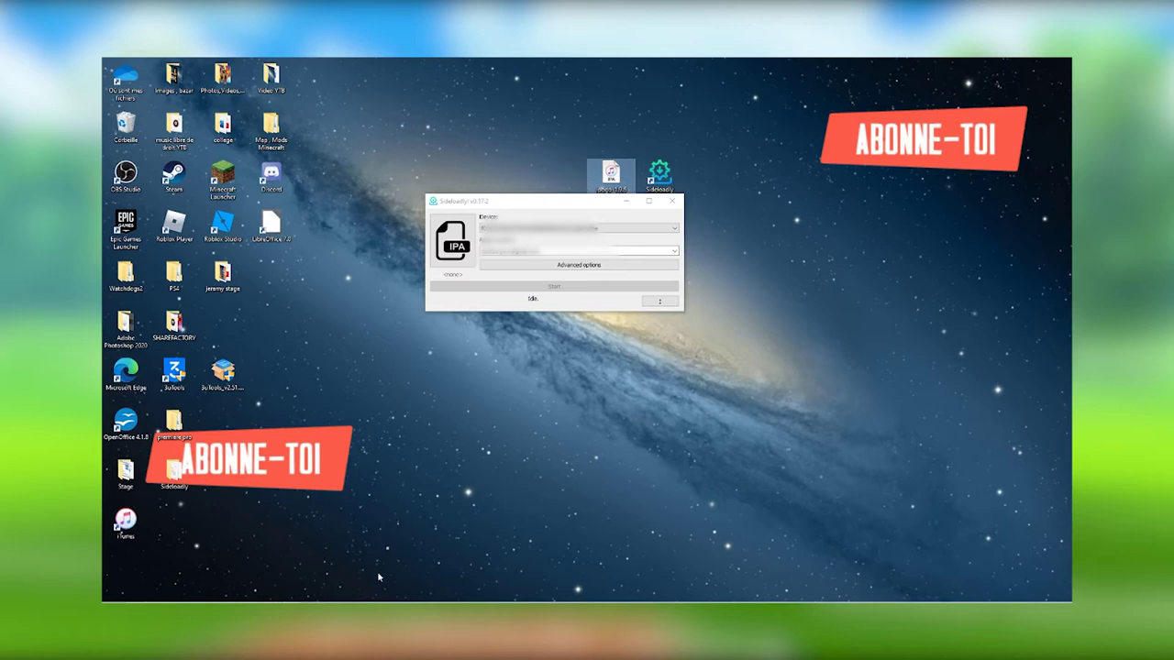
Step: Switch to Firefox, maximize its window, and download the iPogo 1.9.6 IPA from the ipogo.app home page
mouse_move(381, 600)
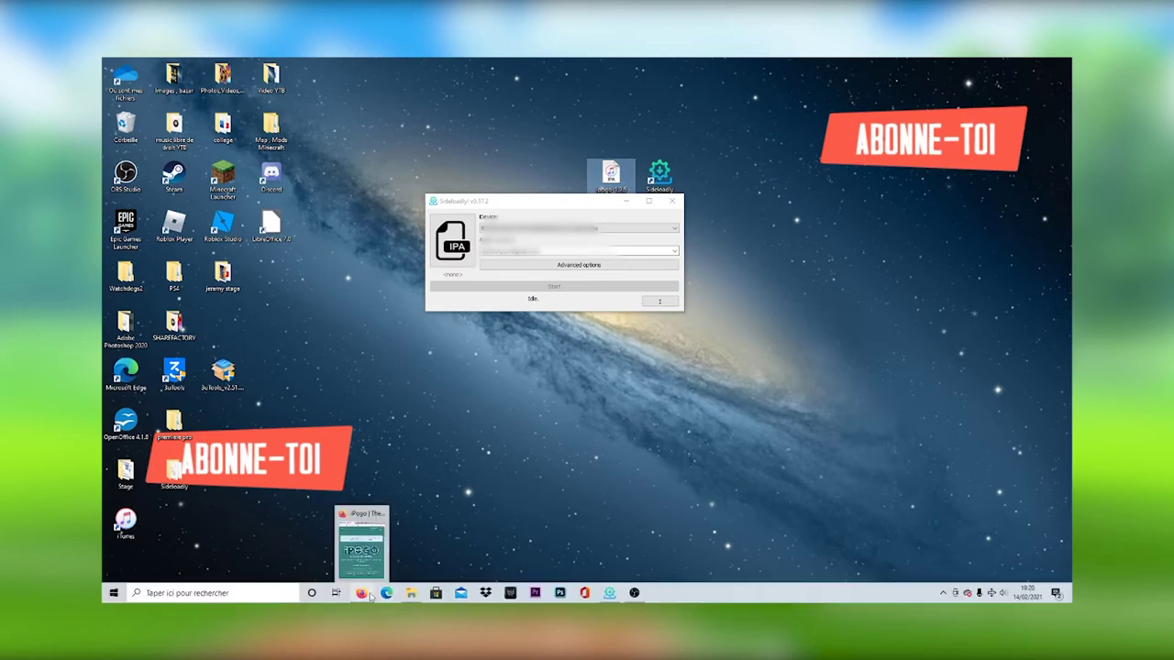
click(374, 515)
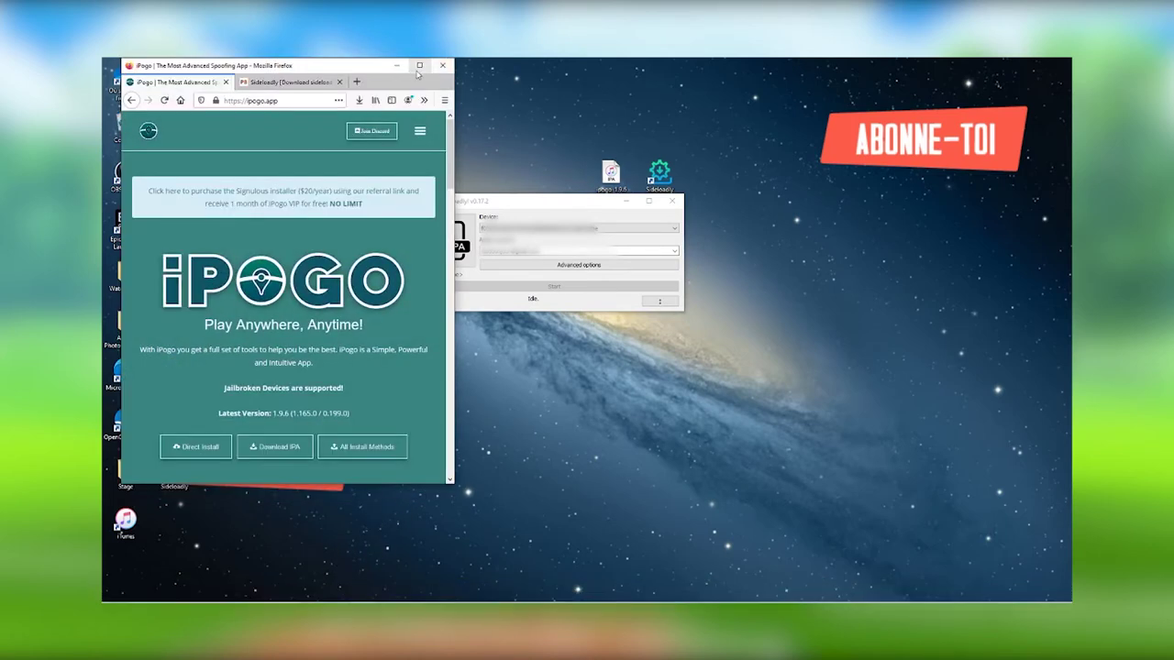
click(419, 61)
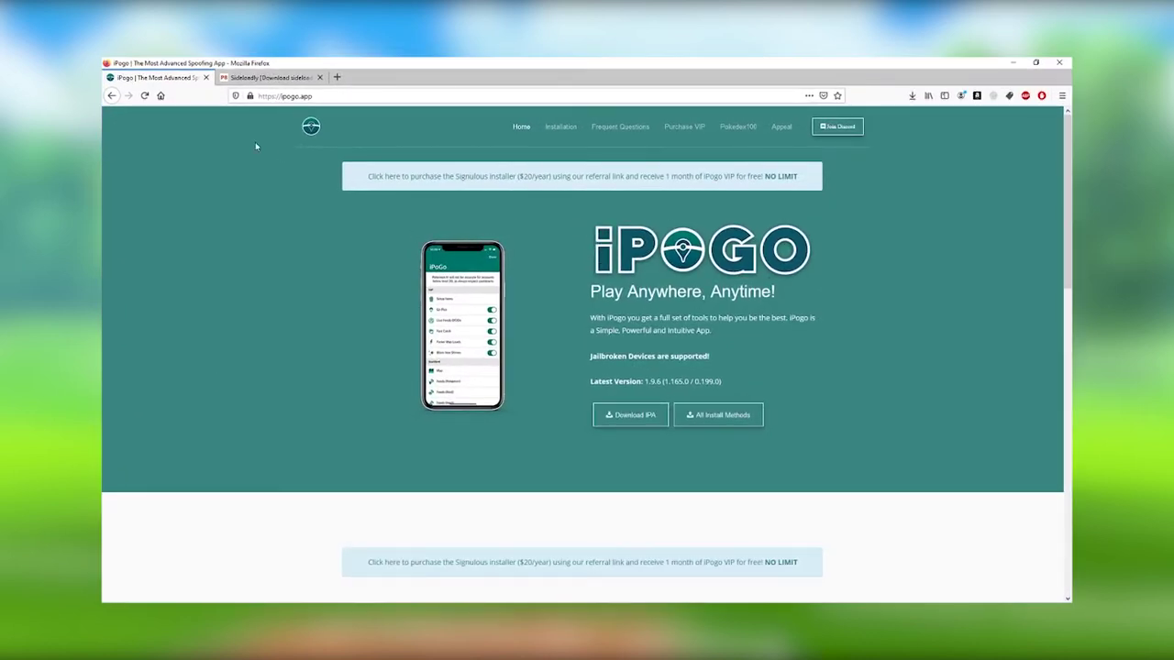
scroll(448, 379, down, 5)
scroll(576, 385, up, 5)
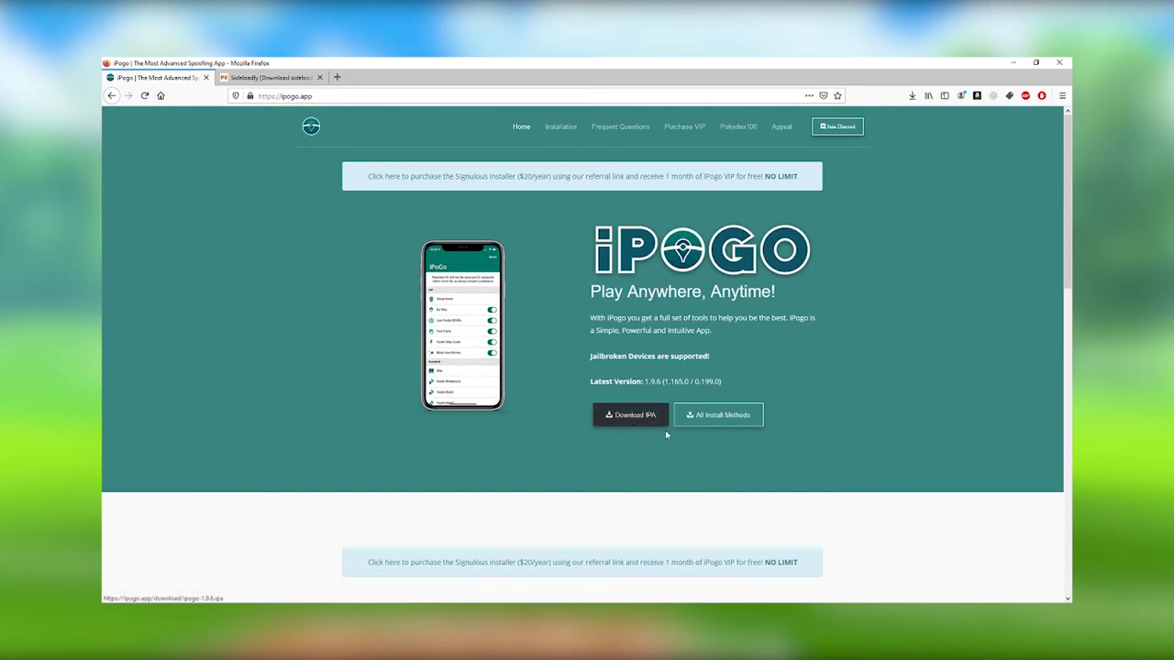
click(629, 419)
scroll(632, 398, down, 1)
scroll(632, 398, up, 1)
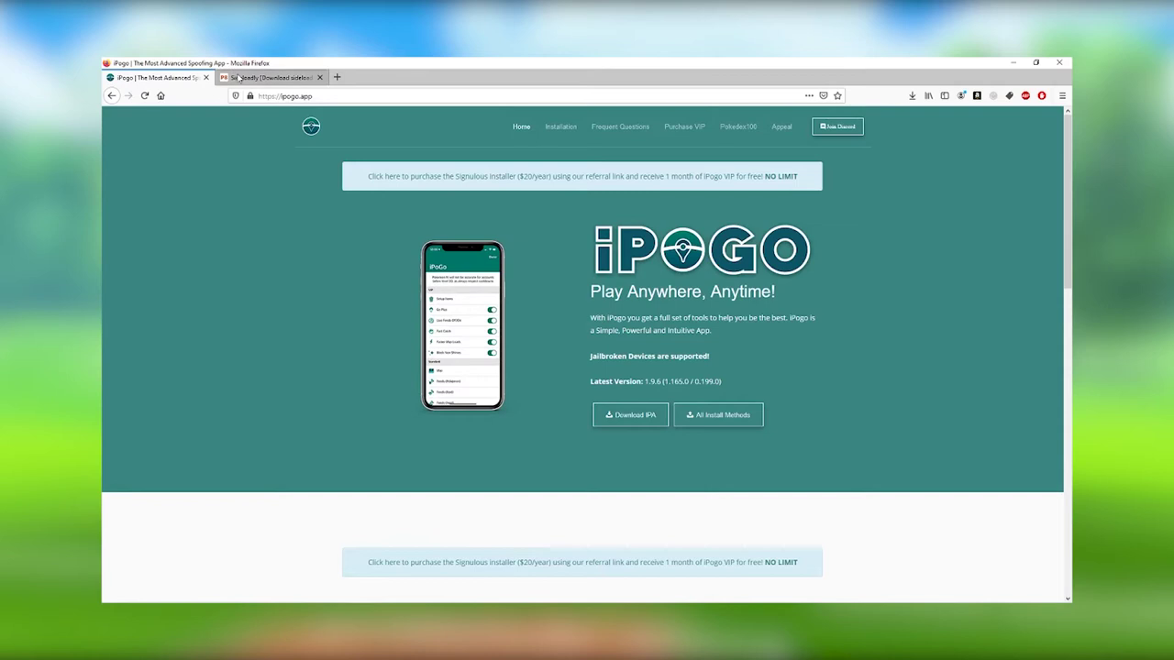
Step: Examine the Sideloadly download page on pangu8.com and its step guide for sideloading IPA files on Windows
click(268, 77)
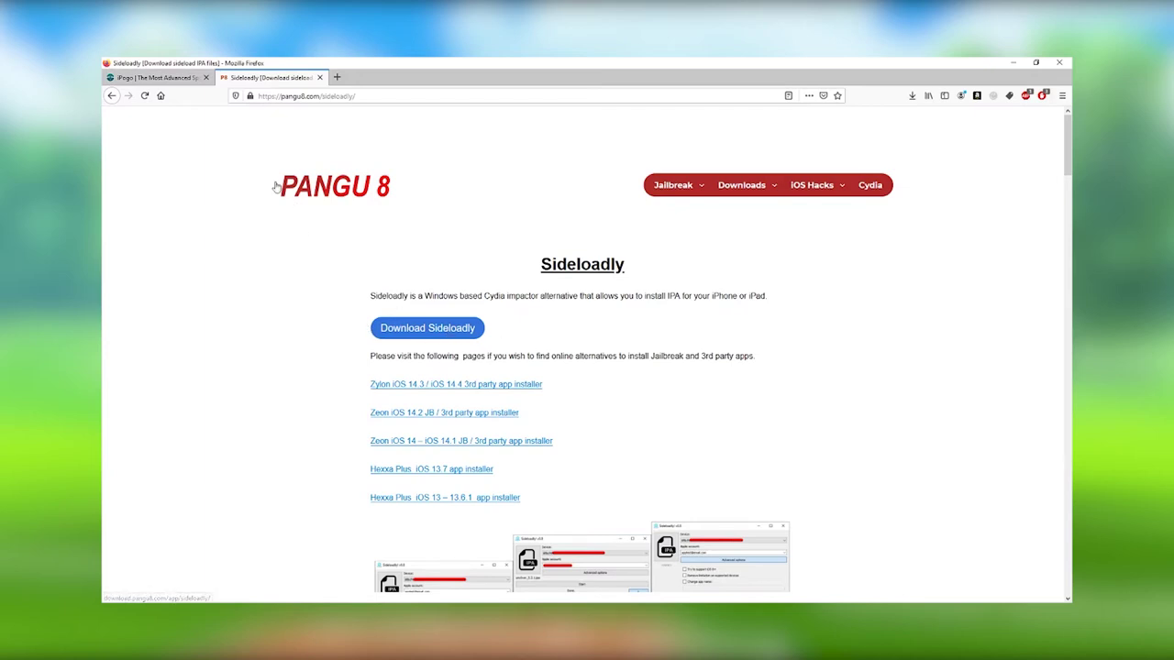
scroll(141, 303, down, 5)
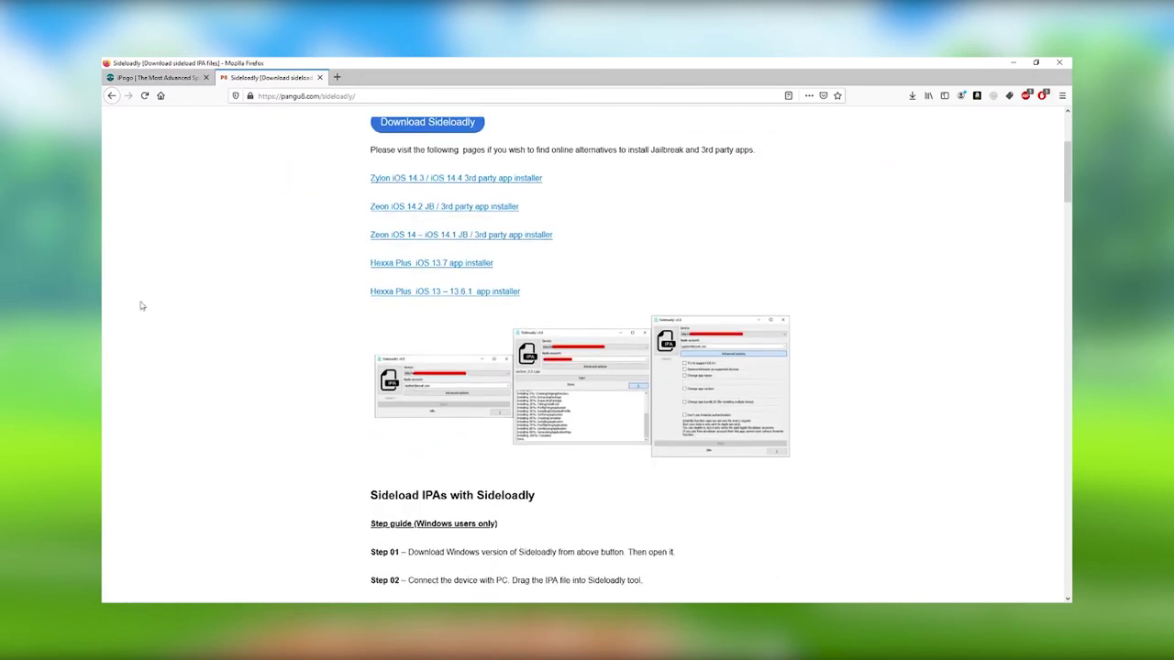
scroll(416, 343, down, 4)
scroll(459, 330, up, 4)
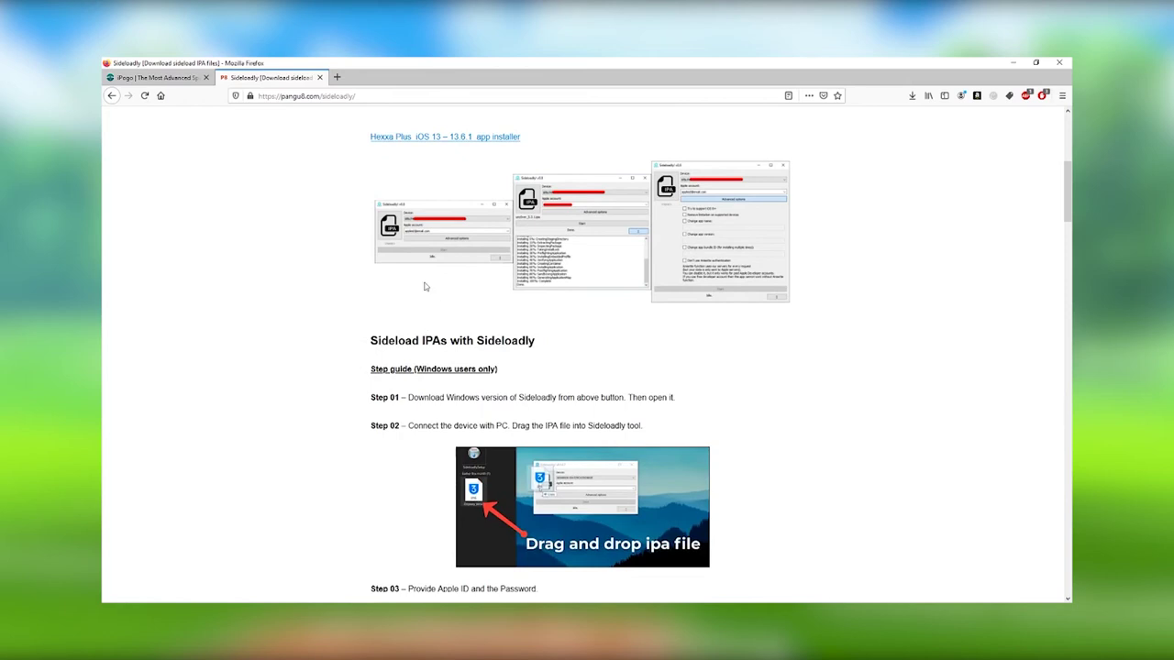
scroll(513, 314, down, 2)
scroll(513, 314, down, 3)
scroll(440, 298, up, 7)
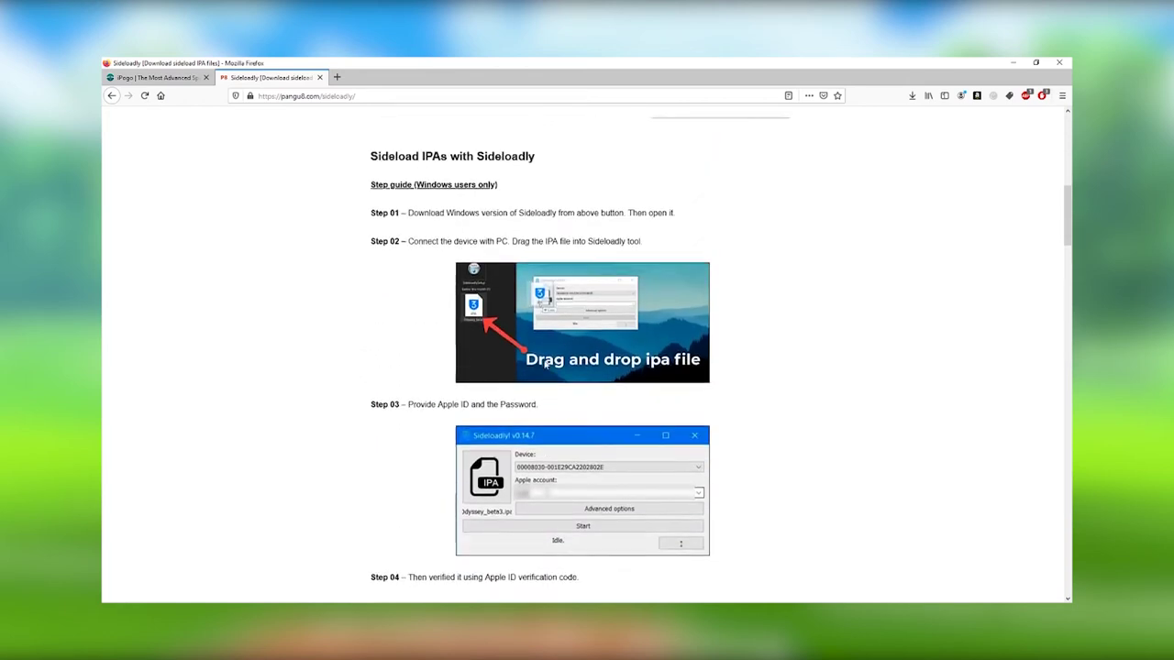
scroll(339, 281, up, 4)
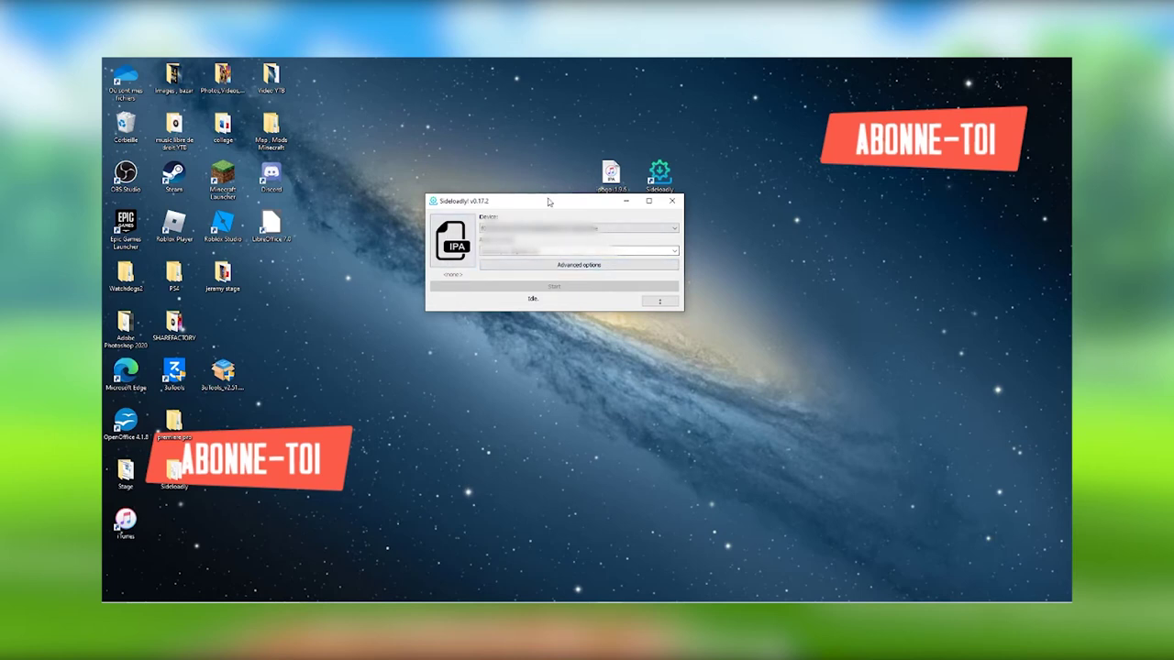
Step: Load the iPogo IPA file from the desktop into Sideloadly and start installing it on the connected iPhone
drag(546, 200, 654, 228)
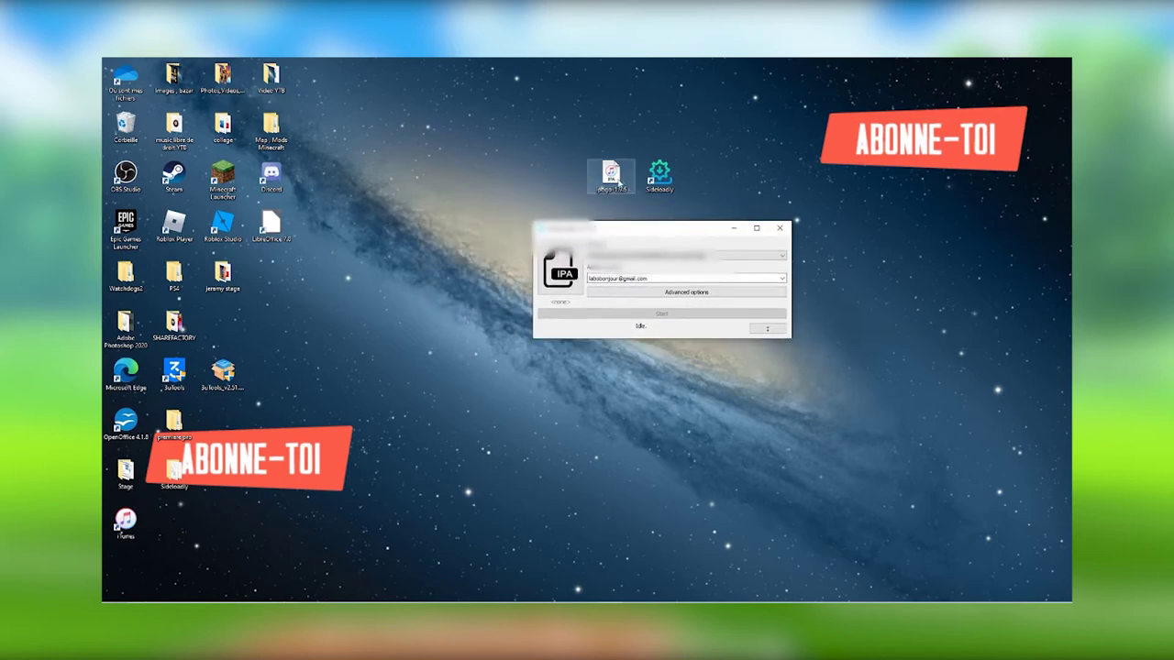
drag(612, 174, 561, 276)
drag(673, 229, 532, 199)
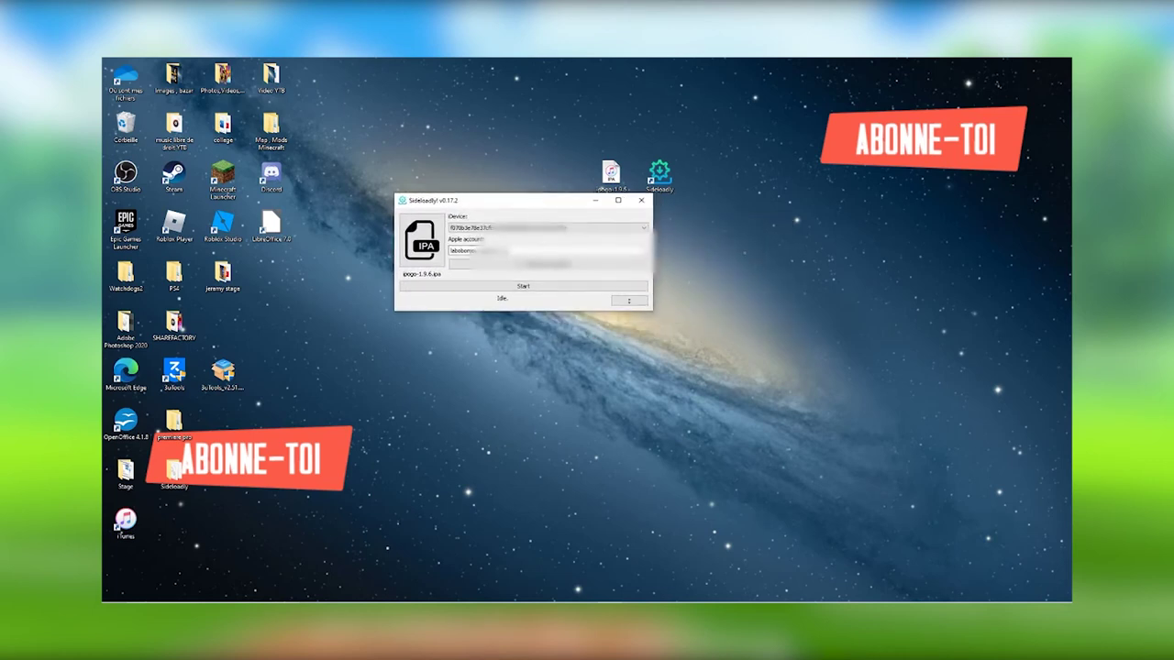
click(516, 292)
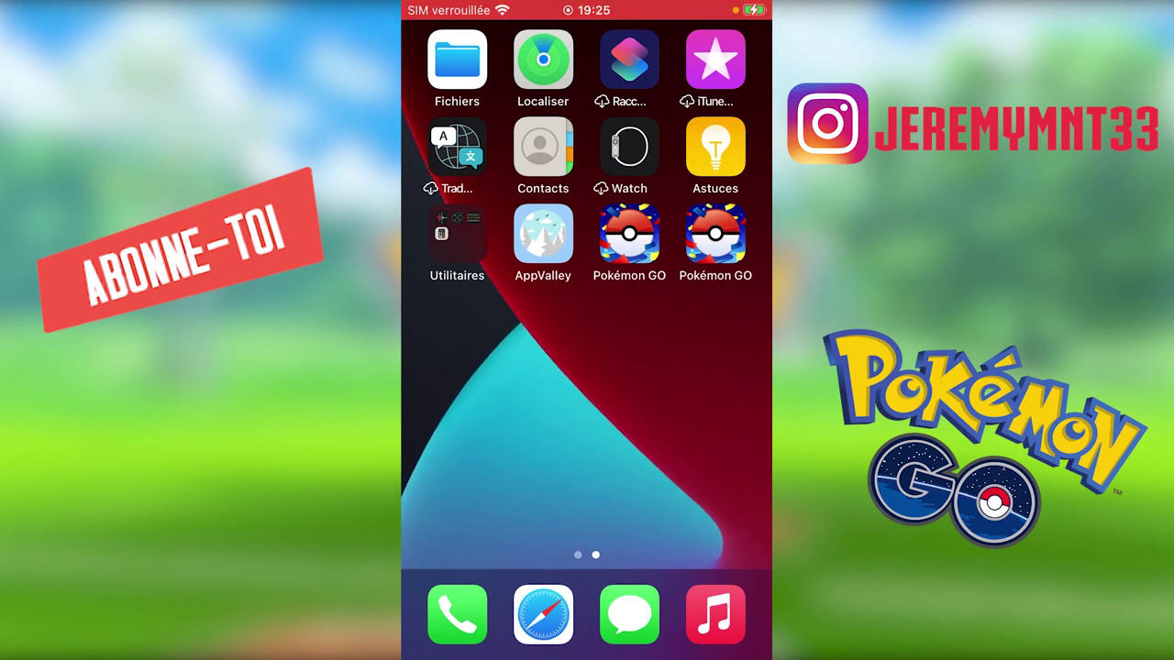
Step: Check the developer app's approval under Gestion des profils et de l'appareil in the iPhone's Réglages
drag(495, 413, 697, 413)
click(618, 406)
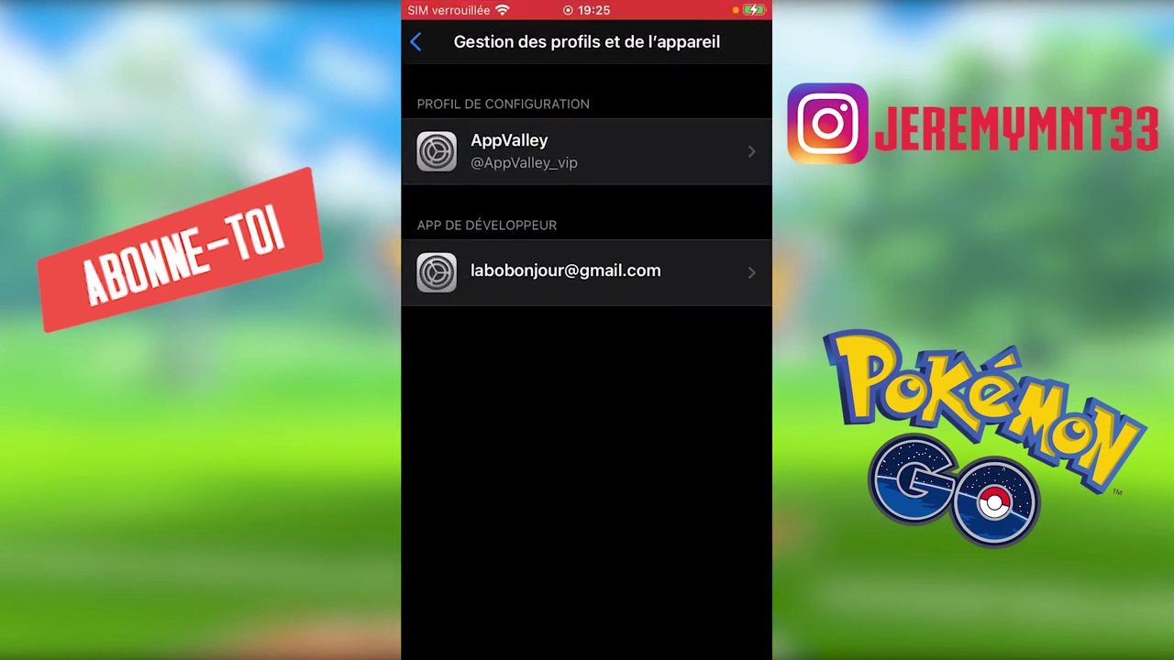
click(565, 271)
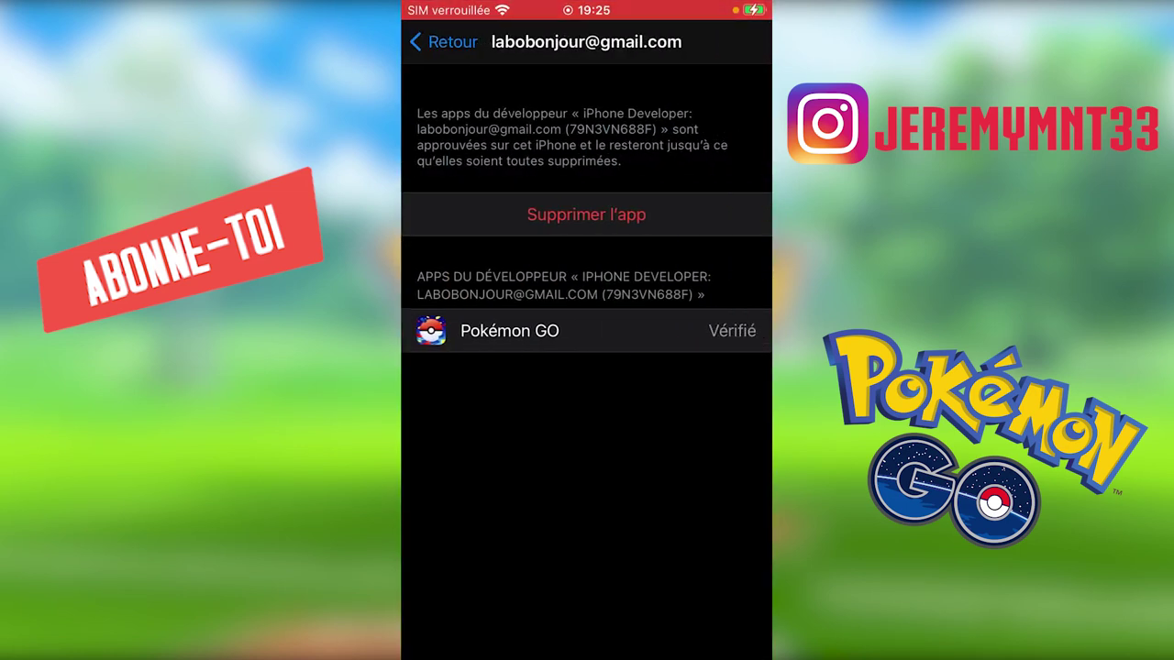
click(443, 41)
click(449, 42)
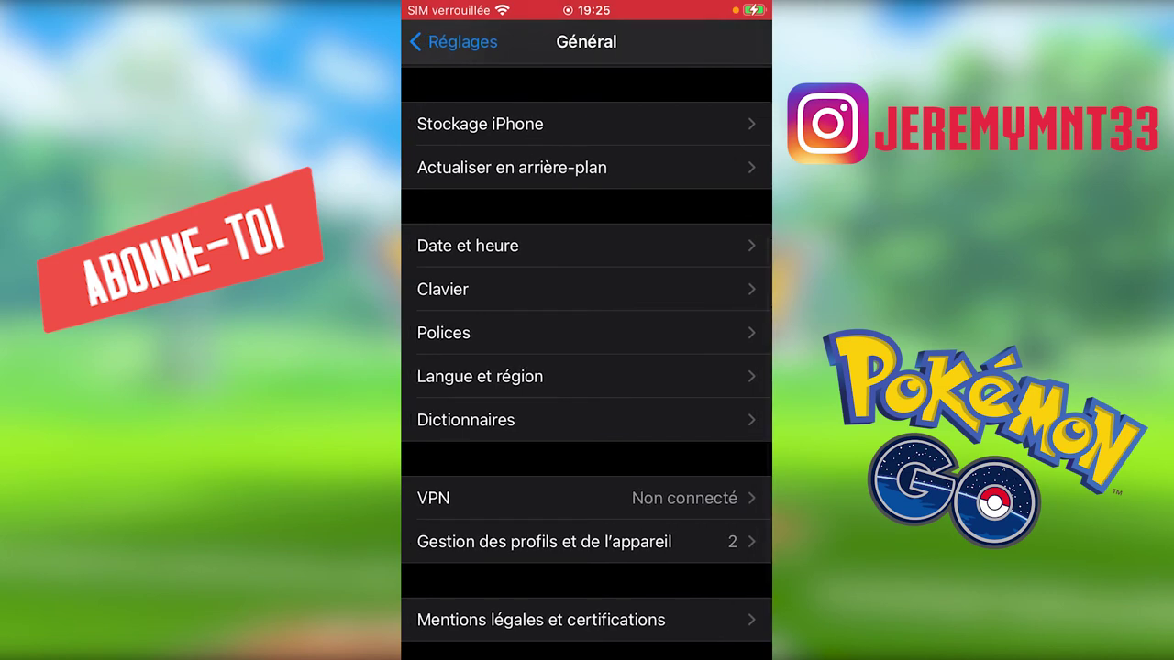
Step: Return to the main Réglages list and revisit Gestion des profils et de l'appareil under Général
click(443, 42)
scroll(587, 366, up, 3)
scroll(587, 367, down, 4)
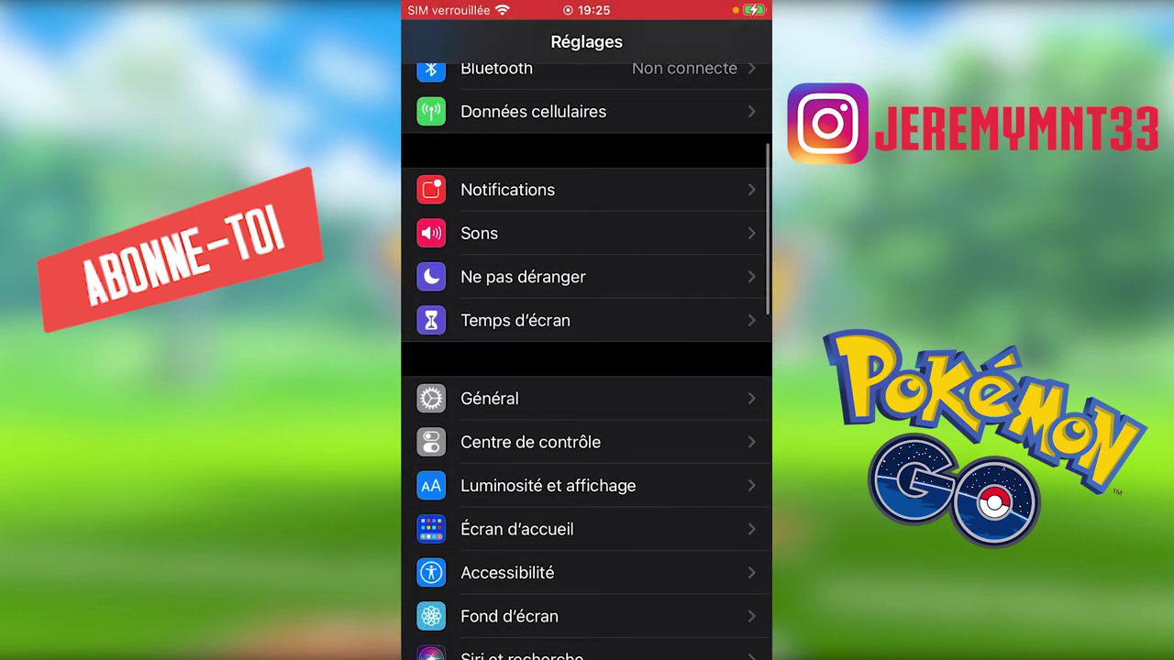
click(490, 398)
scroll(587, 367, down, 6)
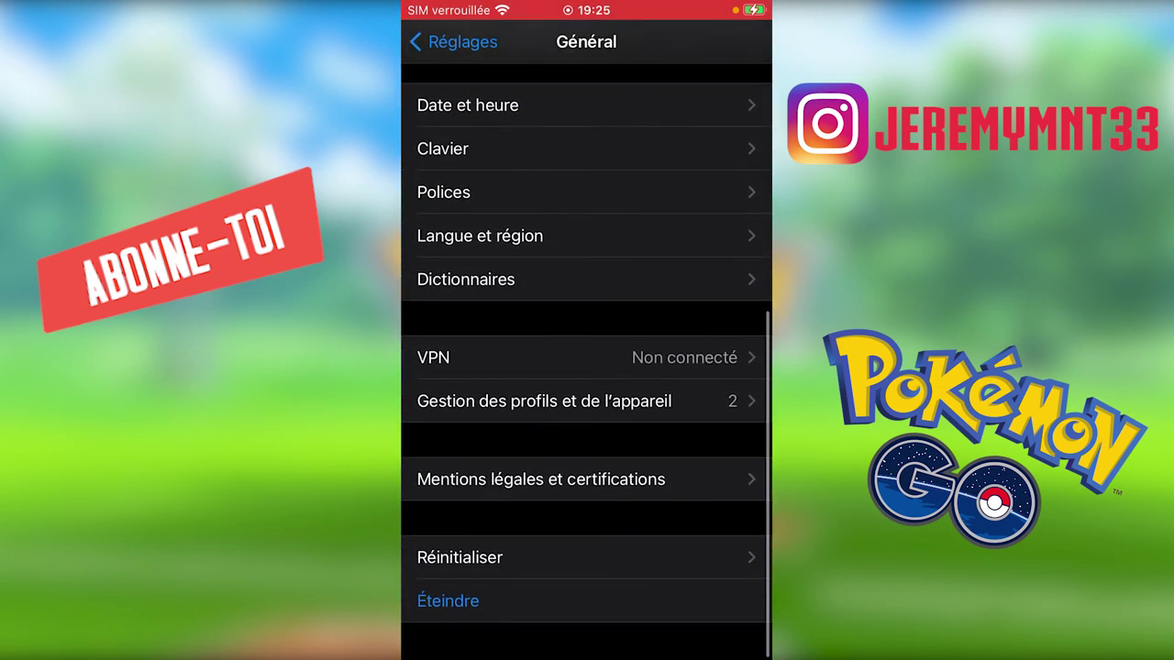
click(544, 400)
click(420, 42)
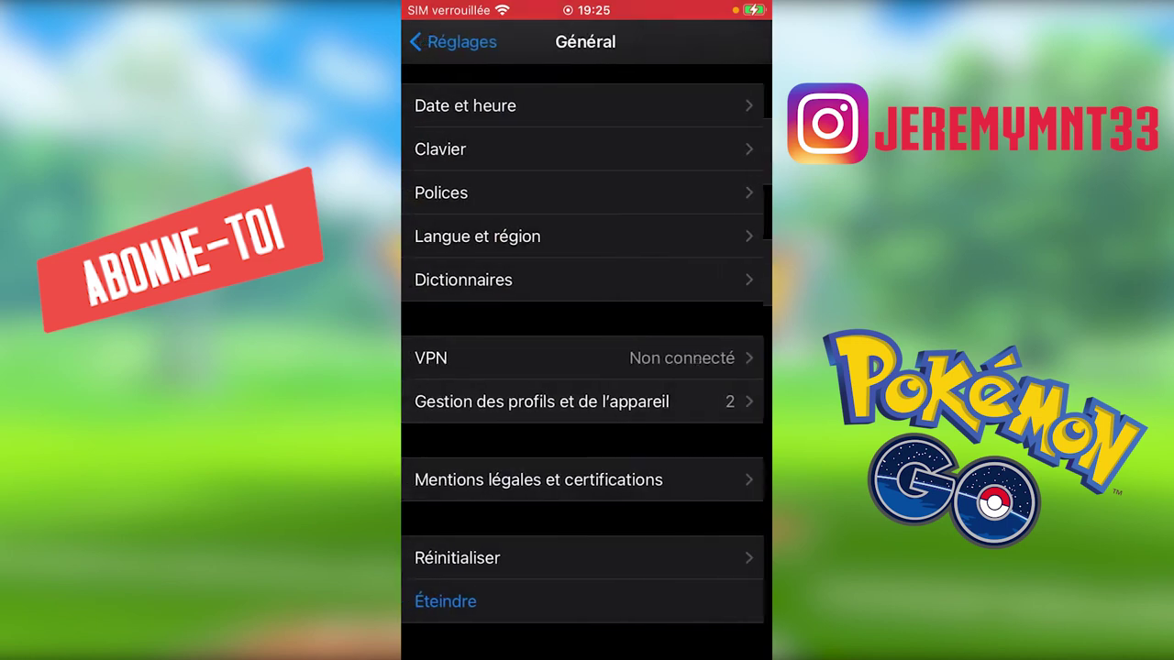
Step: Leave Réglages and launch the first of the two Pokémon GO apps on the second home-screen page
key(Home)
drag(697, 367, 459, 367)
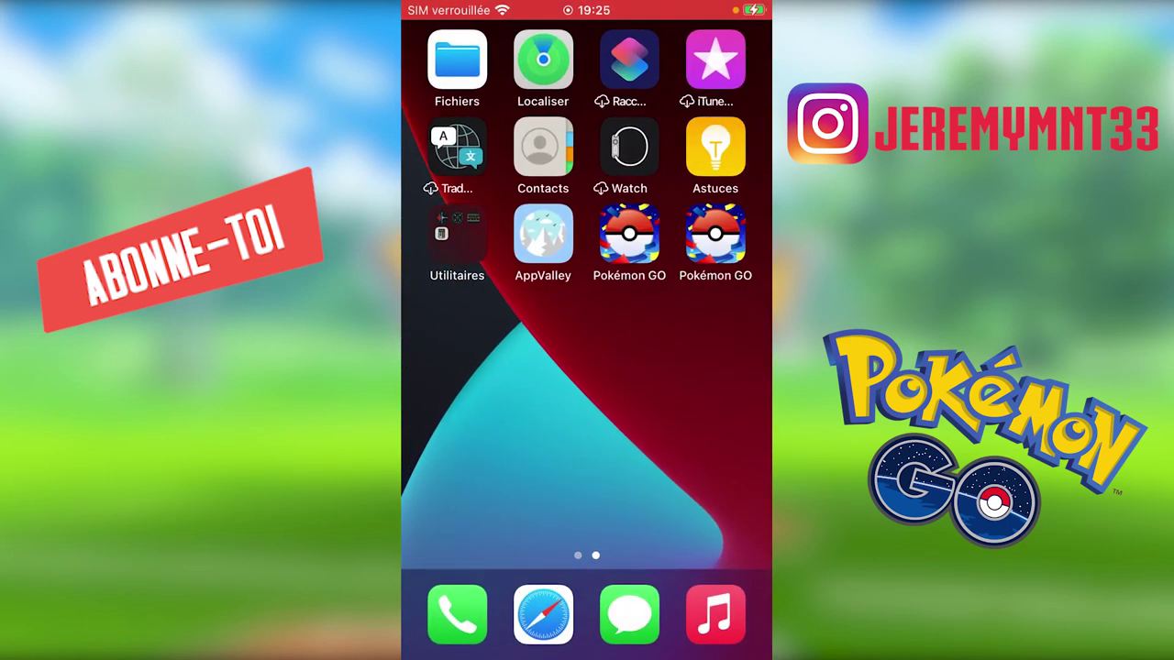
click(629, 234)
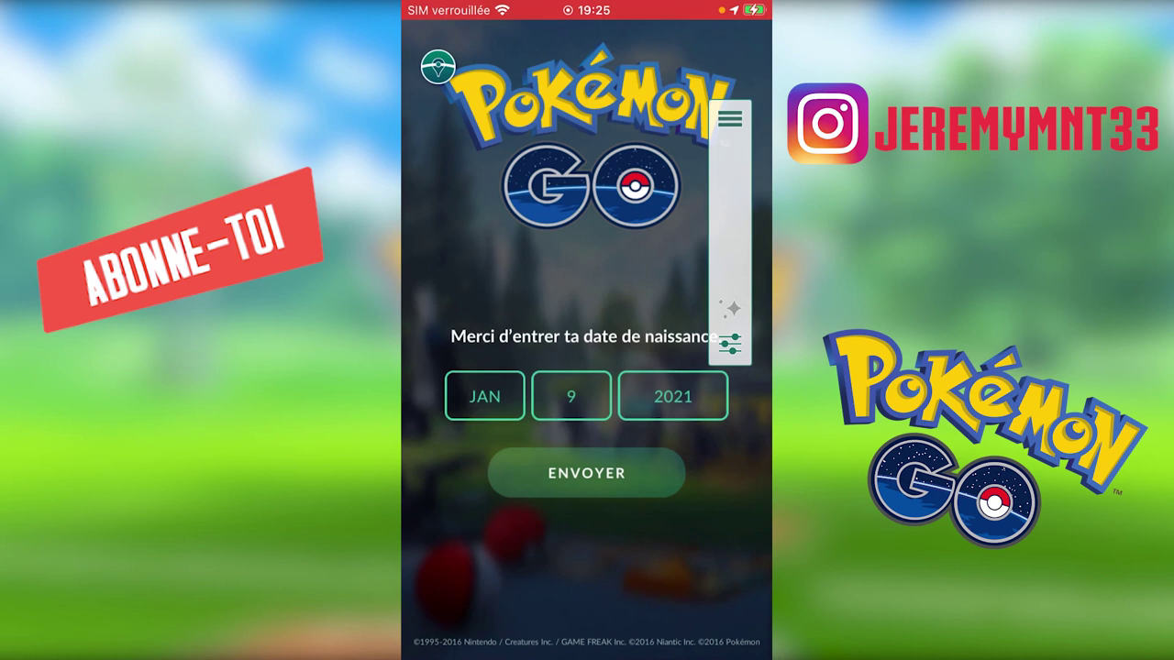
Step: Choose the birth year in Pokémon GO and submit the date of birth
click(673, 397)
scroll(669, 394, down, 5)
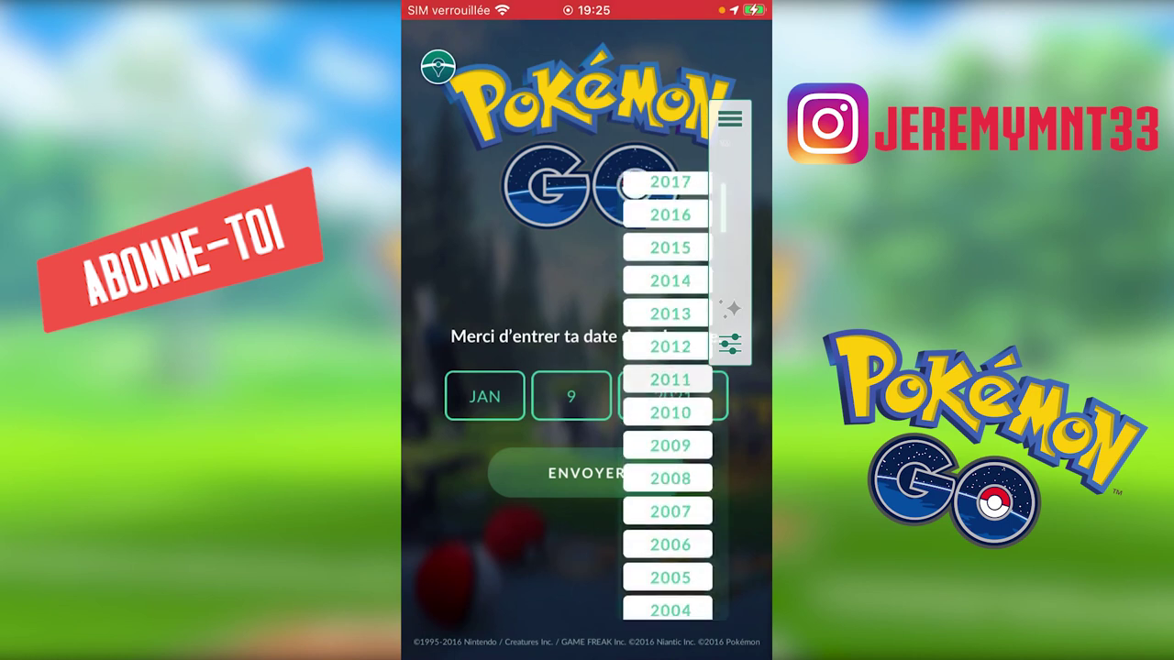
click(670, 472)
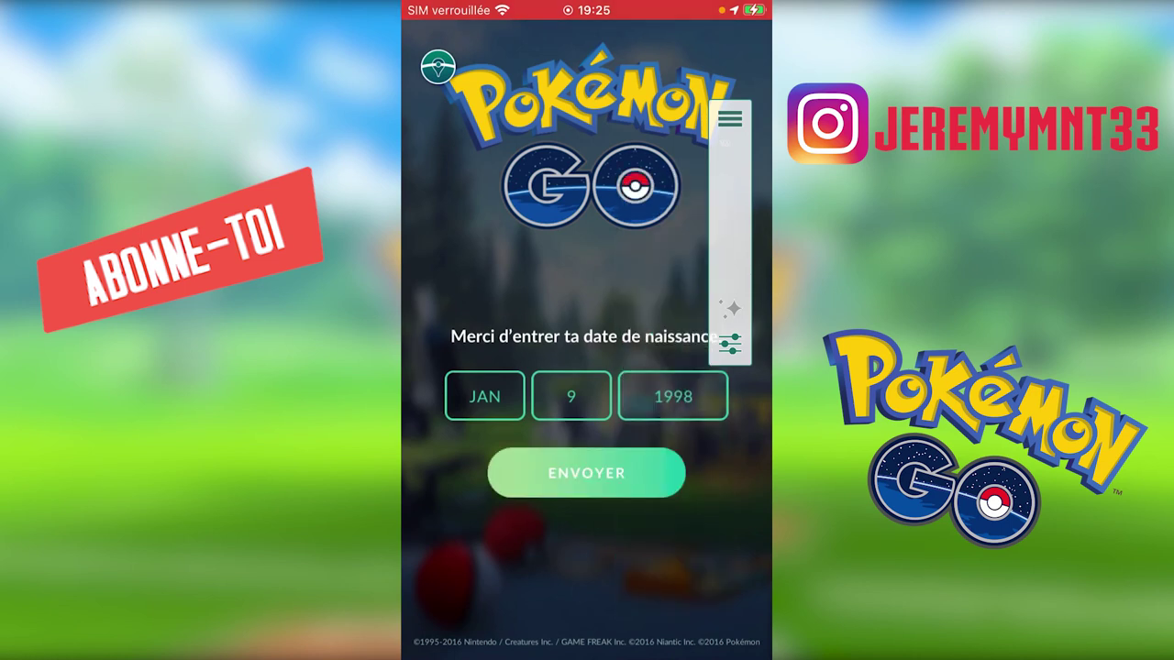
click(586, 473)
Step: Choose Google as the Pokémon GO sign-in method and allow the app to use google.com to connect
click(586, 374)
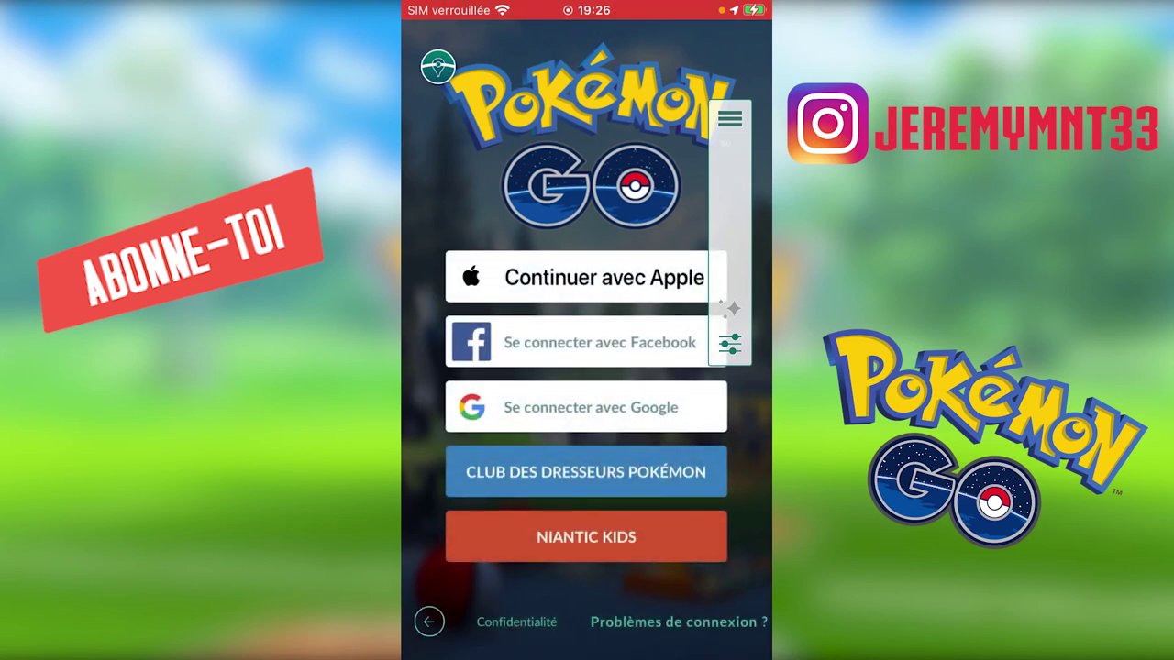
click(586, 408)
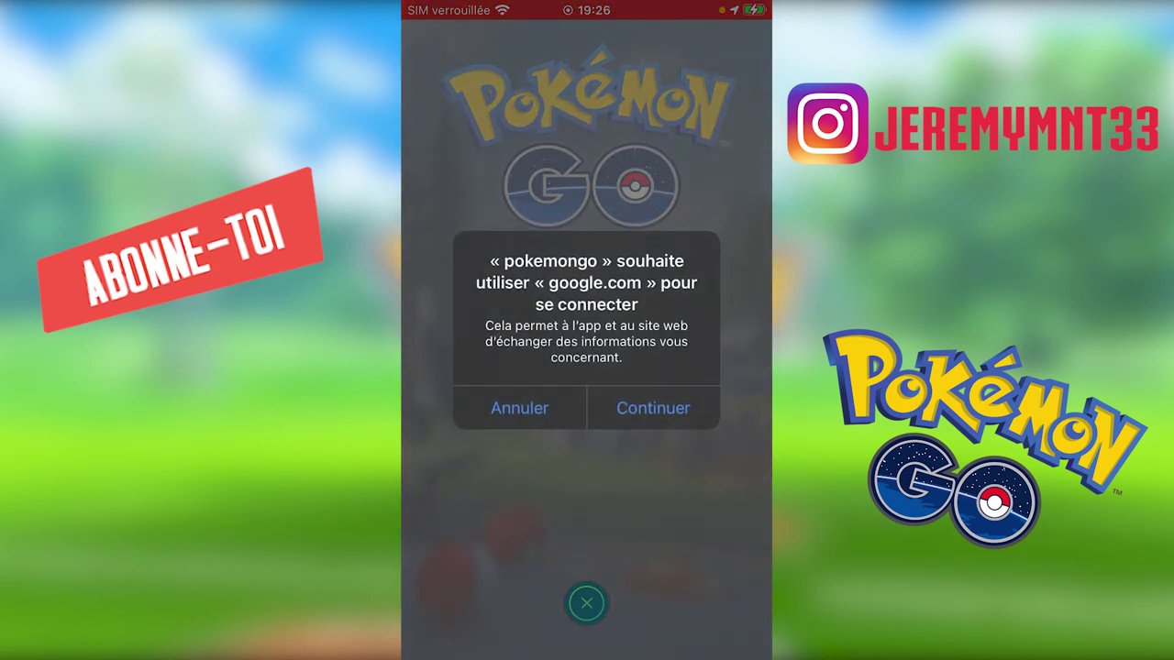
click(653, 407)
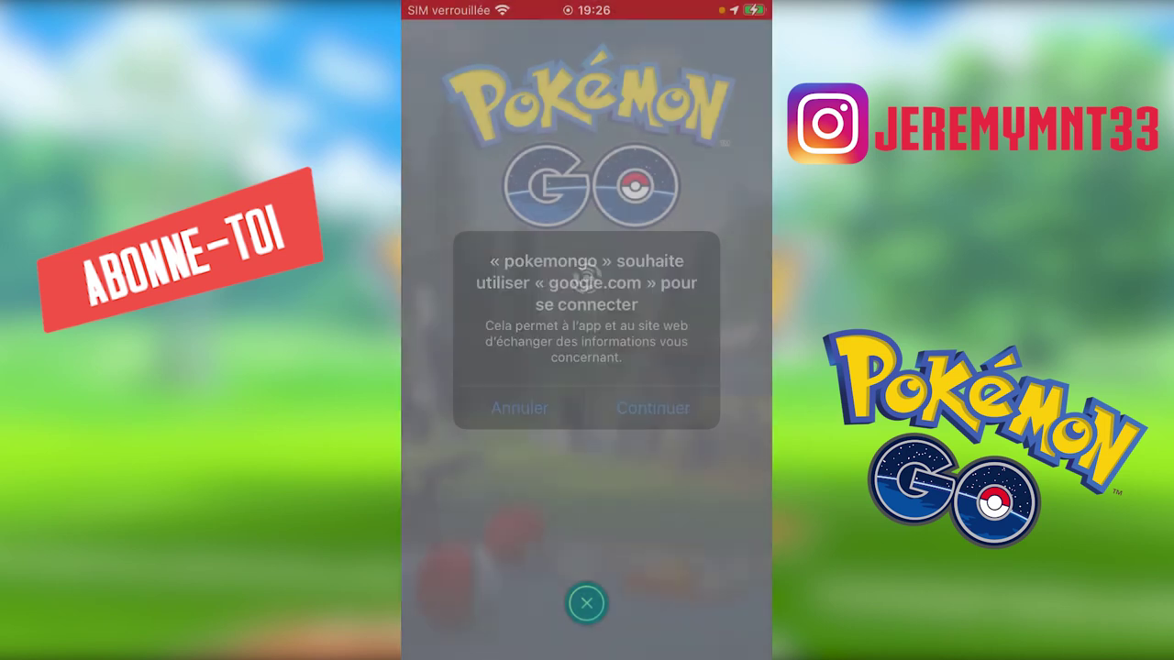